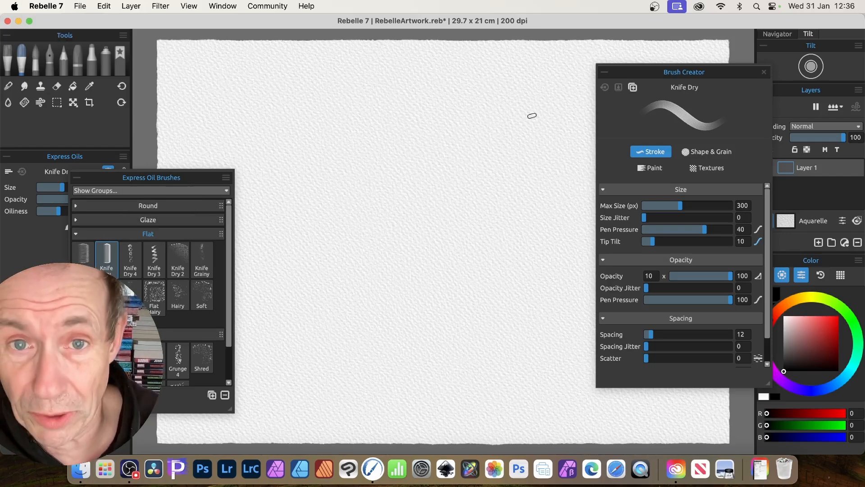
Step: Paint two tall wavy black strokes side by side with the Knife Dry brush and enclose them in a rectangular selection
mouse_move(387, 78)
left_mouse_down()
mouse_move(434, 108)
mouse_move(357, 113)
mouse_move(458, 152)
mouse_move(414, 165)
mouse_move(411, 196)
mouse_move(425, 225)
mouse_move(416, 253)
mouse_move(390, 279)
mouse_move(467, 334)
mouse_move(394, 343)
mouse_move(396, 397)
mouse_move(376, 423)
left_mouse_up()
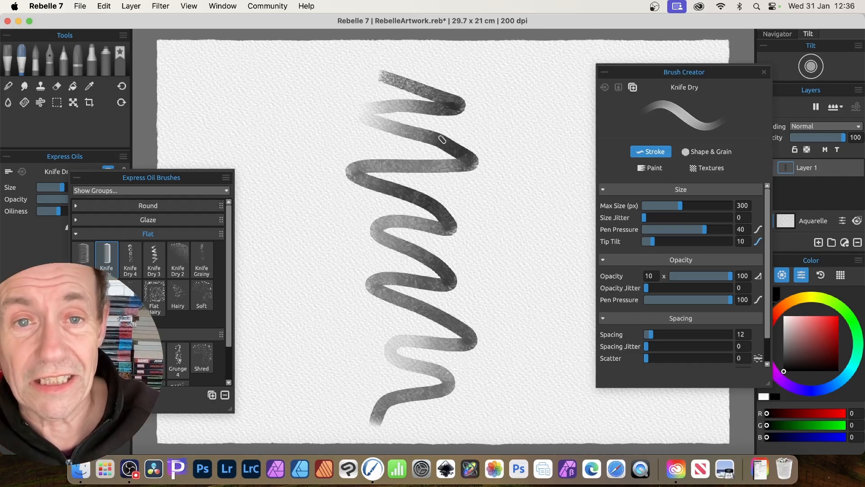
mouse_move(314, 69)
left_mouse_down()
mouse_move(301, 143)
mouse_move(336, 216)
mouse_move(369, 395)
left_mouse_up()
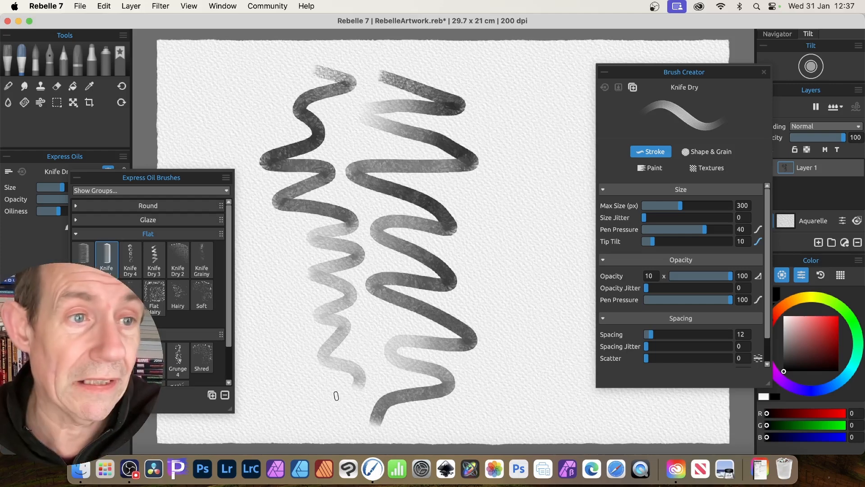
left_click(56, 103)
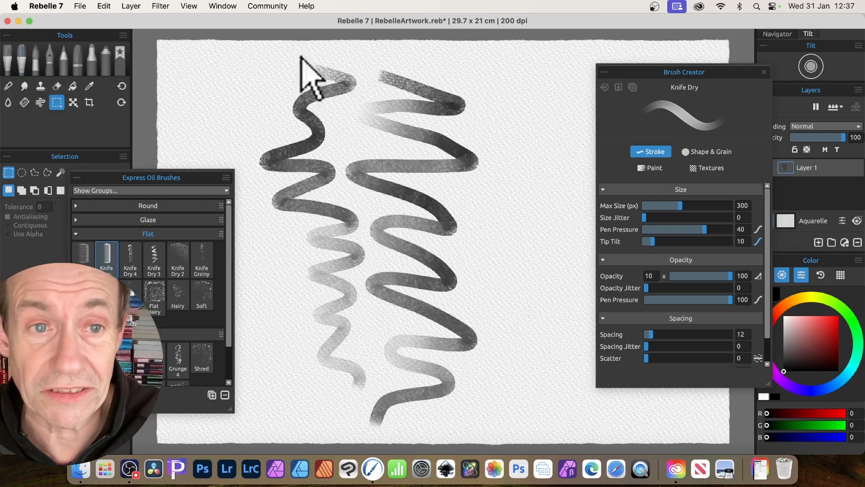
mouse_move(252, 51)
left_mouse_down()
mouse_move(479, 430)
mouse_move(496, 228)
mouse_move(478, 404)
mouse_move(477, 428)
mouse_move(490, 429)
left_mouse_up()
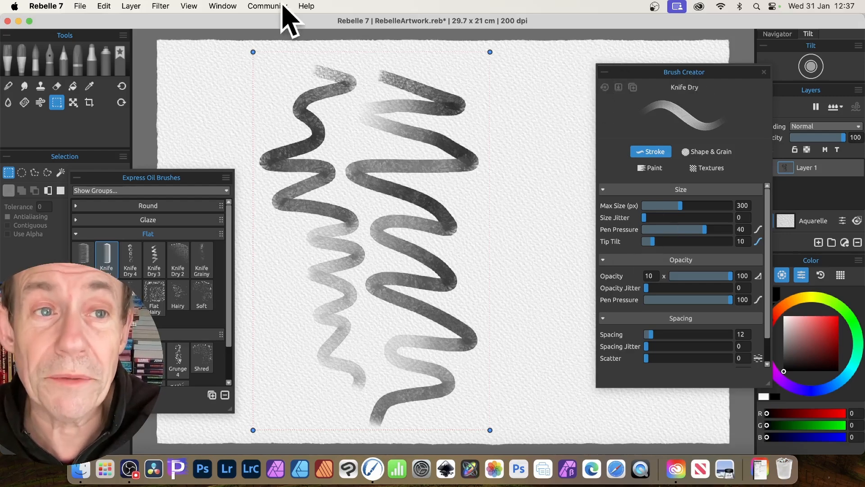
Step: Capture the selected strokes into the Image Library as the Knife Dry brush's shape image
left_click(223, 6)
mouse_move(259, 7)
mouse_move(229, 7)
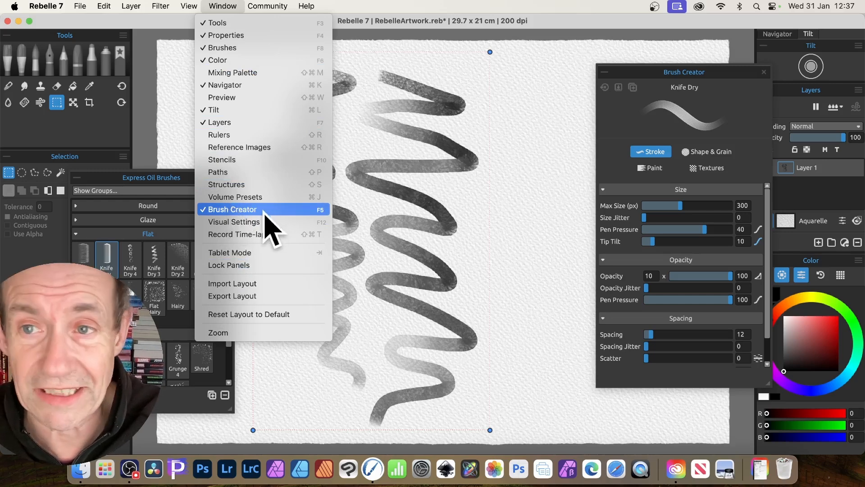
left_click(684, 72)
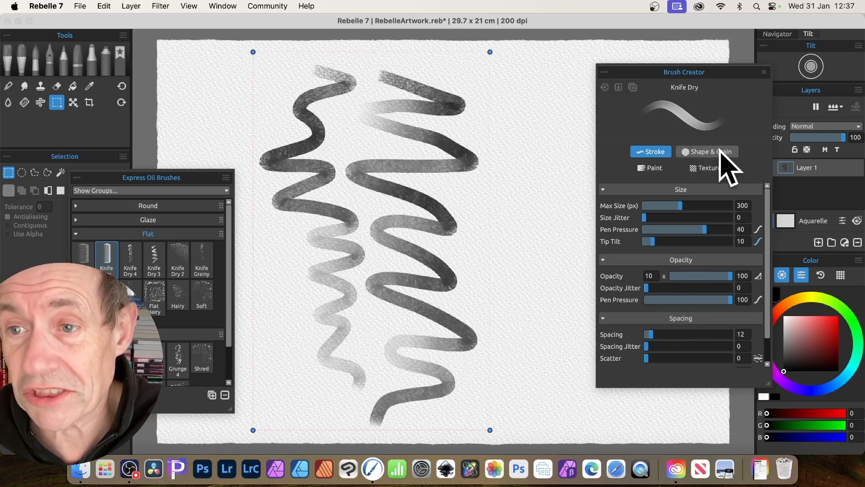
left_click(720, 154)
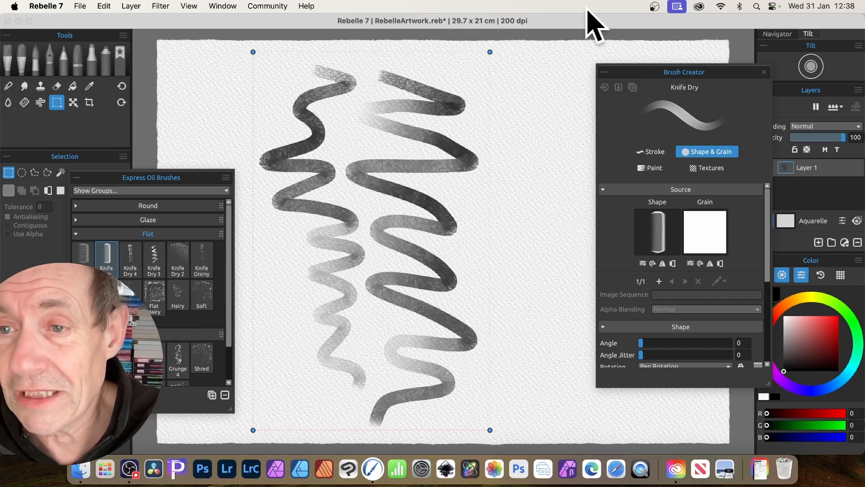
left_click(658, 239)
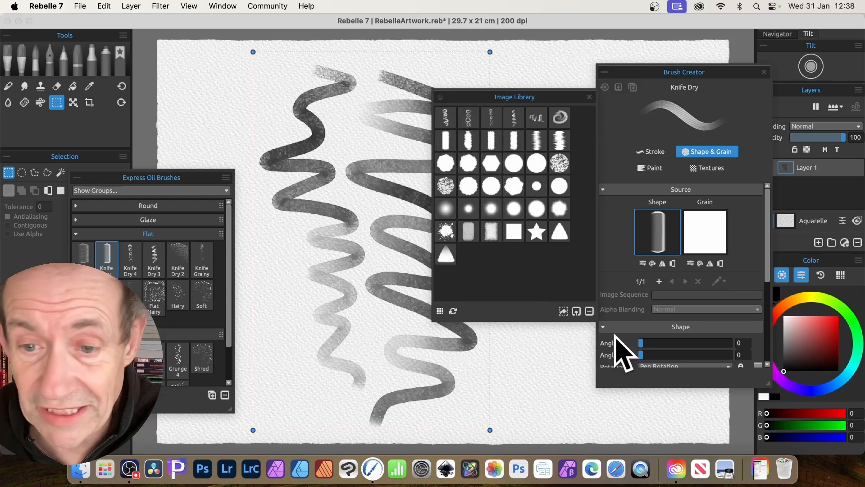
left_click(563, 311)
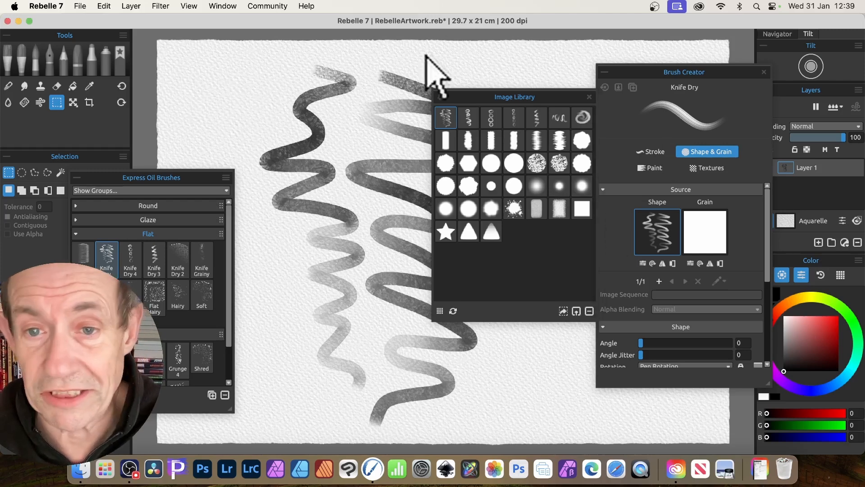
Step: Examine the Knife Dry brush's shape images and its shape, grain, paint, texture and stroke settings
left_click(662, 246)
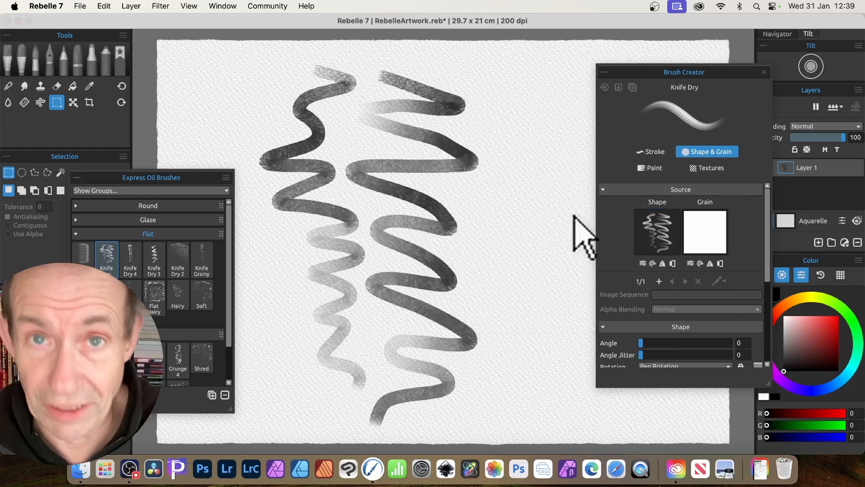
left_click(660, 237)
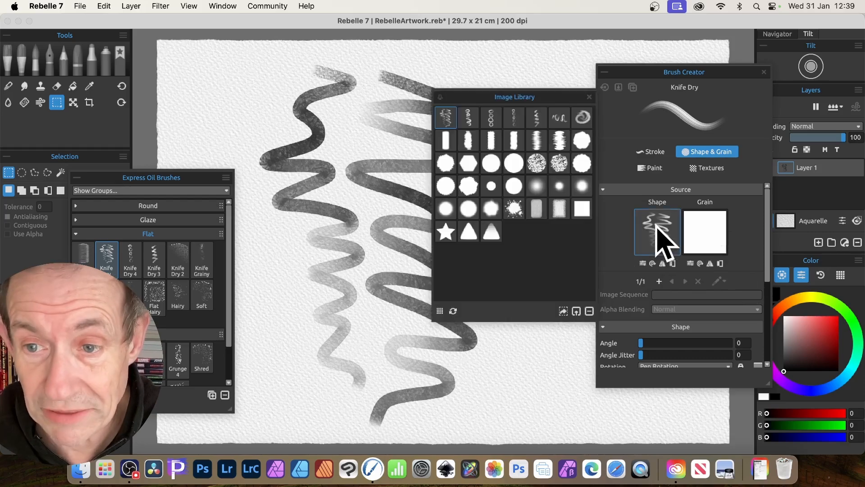
left_click(657, 228)
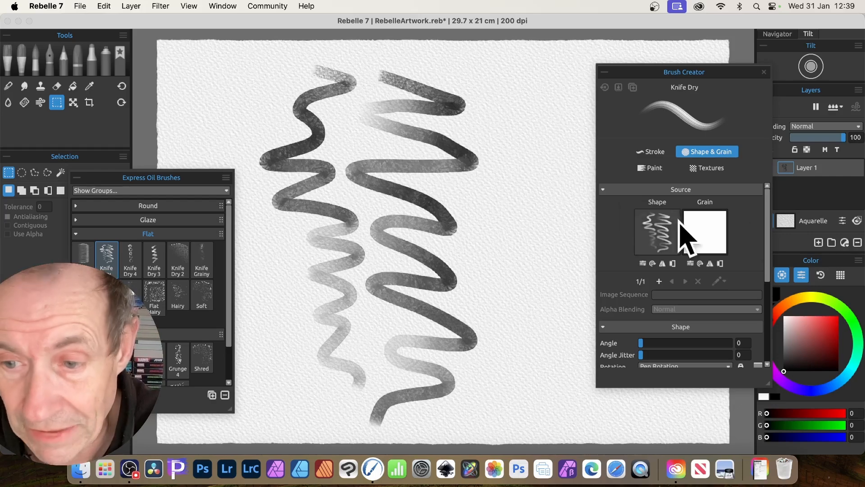
left_click_drag(768, 219, 770, 269)
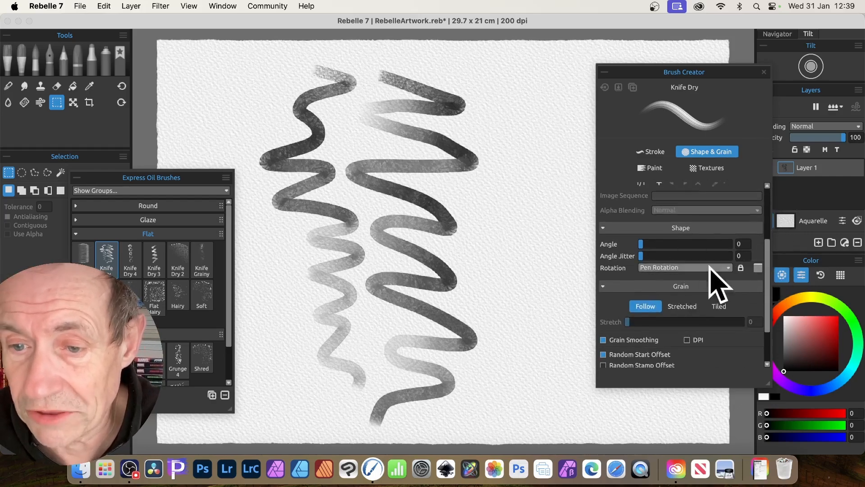
scroll(673, 288, "down", 3)
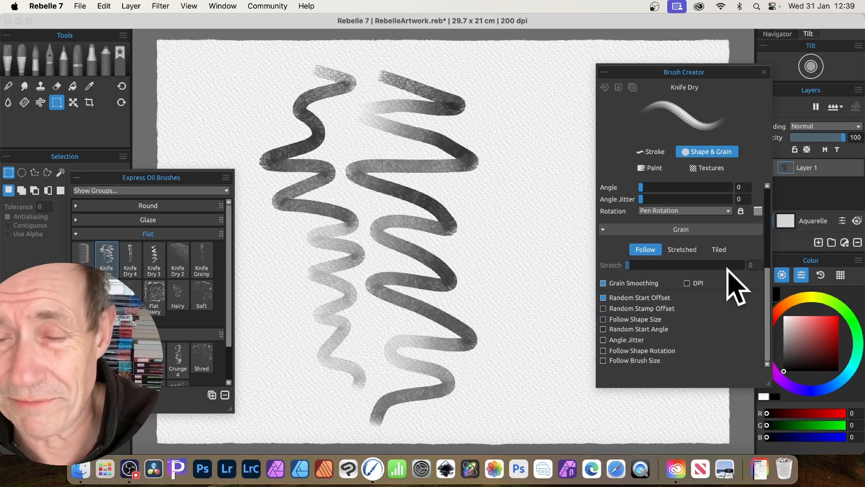
left_click(653, 169)
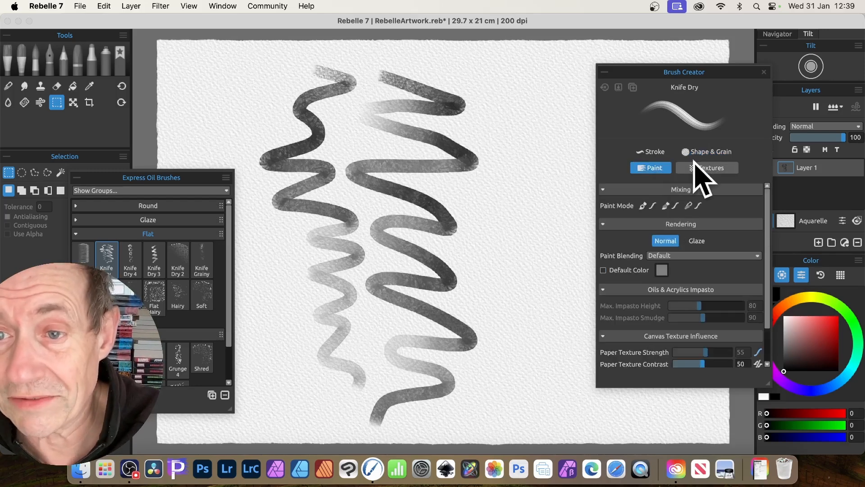
left_click(731, 169)
left_click(652, 152)
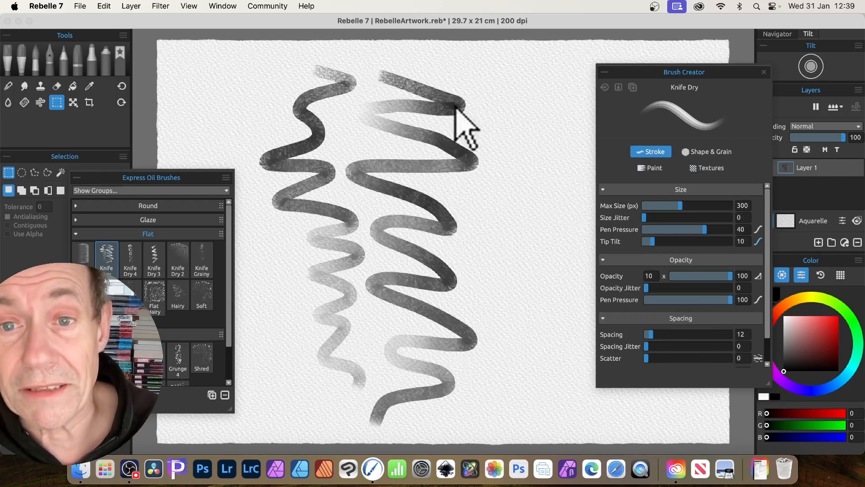
Step: Paint broad black test strokes across the scribbles with the reshaped Knife Dry brush in Express Oils
left_click(23, 51)
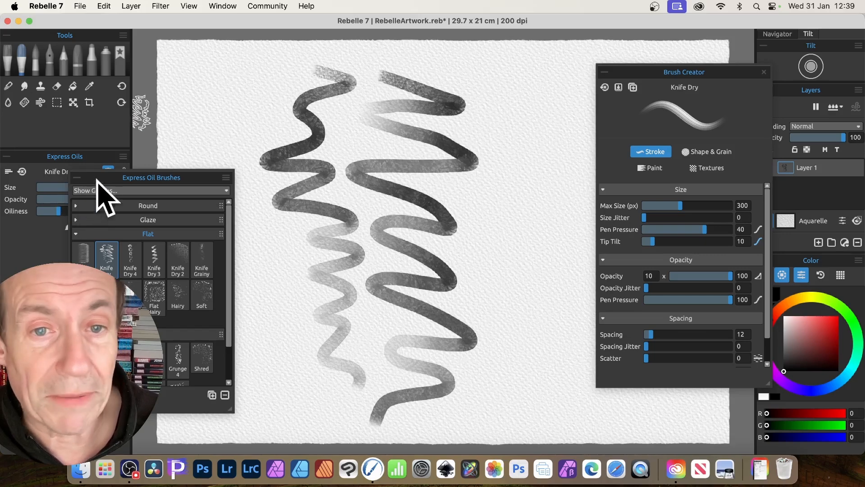
mouse_move(239, 90)
left_mouse_down()
mouse_move(348, 90)
mouse_move(451, 101)
mouse_move(504, 122)
mouse_move(370, 156)
mouse_move(266, 198)
mouse_move(470, 163)
mouse_move(537, 180)
mouse_move(392, 219)
mouse_move(334, 268)
mouse_move(391, 229)
mouse_move(496, 196)
left_mouse_up()
mouse_move(487, 244)
left_mouse_down()
mouse_move(392, 313)
mouse_move(336, 338)
mouse_move(376, 308)
mouse_move(531, 311)
left_mouse_up()
Step: Set the paint colour to bright red (R 250, G 0, B 0) and paint red strokes over the black ones
left_click_drag(831, 354, 839, 316)
left_click_drag(333, 118, 481, 93)
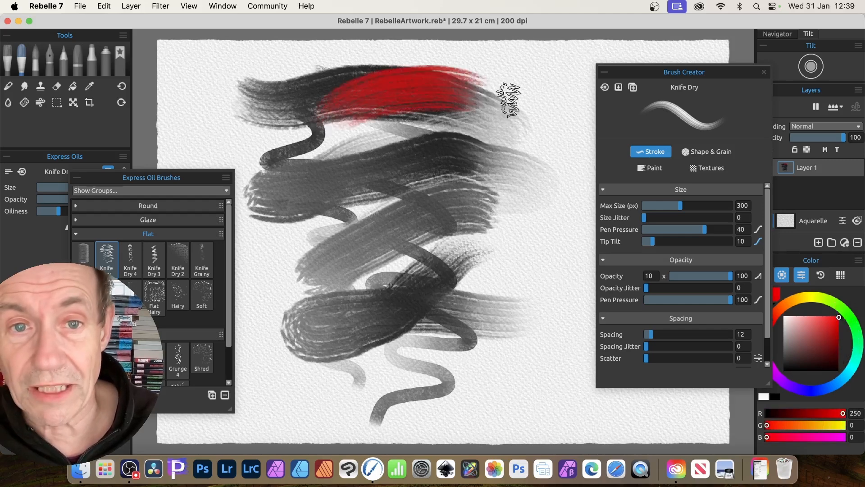
left_click_drag(367, 105, 343, 120)
left_click_drag(514, 119, 333, 212)
mouse_move(470, 191)
left_mouse_down()
mouse_move(407, 219)
mouse_move(353, 265)
left_mouse_up()
left_click_drag(469, 254, 340, 325)
left_click_drag(504, 228, 546, 243)
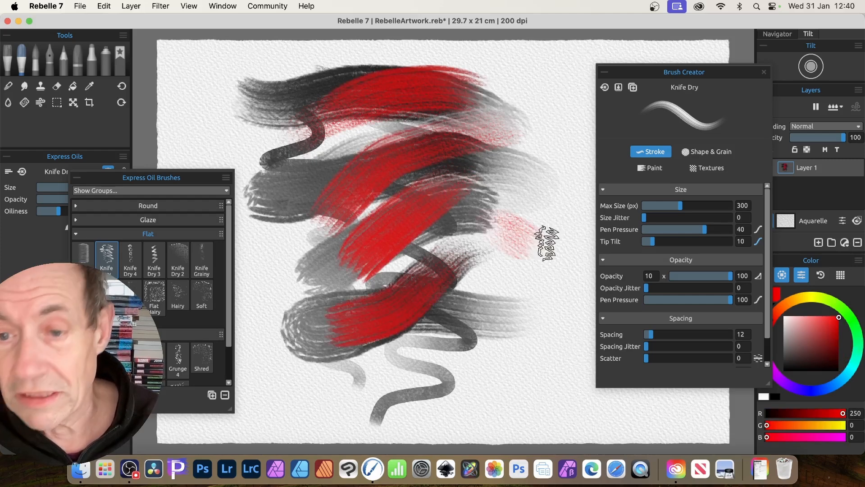
Step: Set the brush's spacing to 32 and size jitter to 88, painting red test strokes after each change
left_click_drag(655, 336, 660, 337)
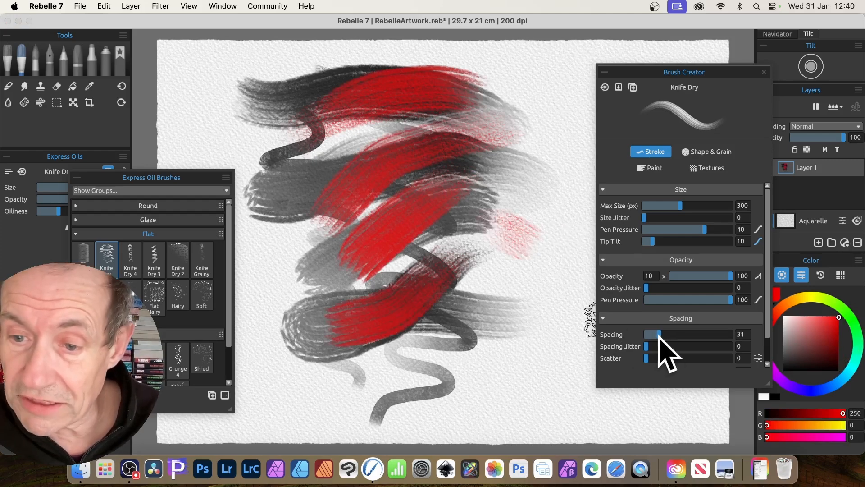
left_click_drag(405, 386, 453, 335)
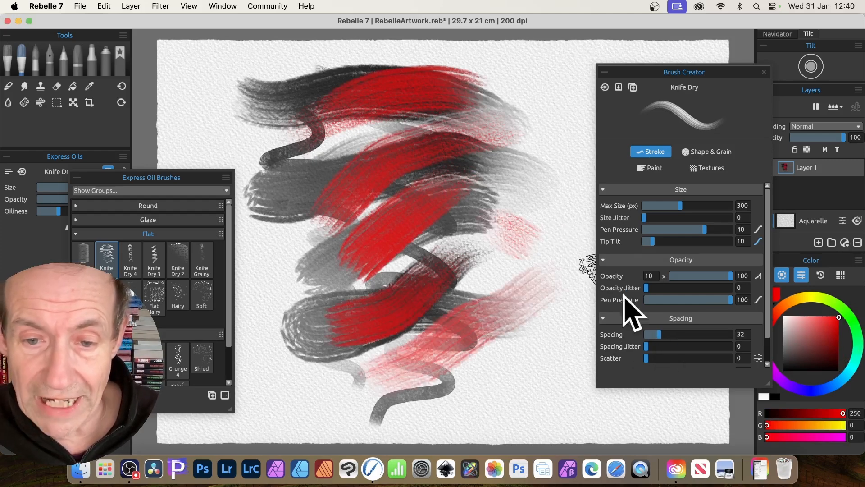
mouse_move(357, 396)
left_mouse_down()
mouse_move(488, 283)
mouse_move(618, 220)
mouse_move(545, 199)
left_mouse_up()
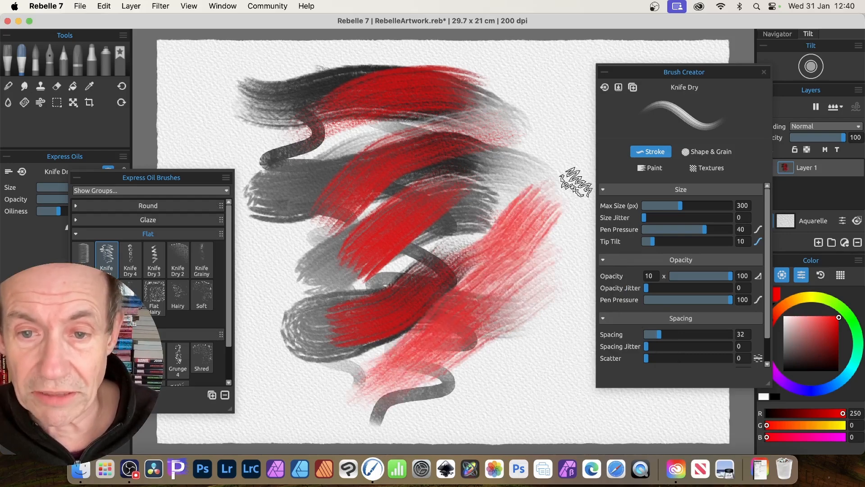
left_click_drag(488, 204, 570, 123)
left_click_drag(473, 153, 535, 124)
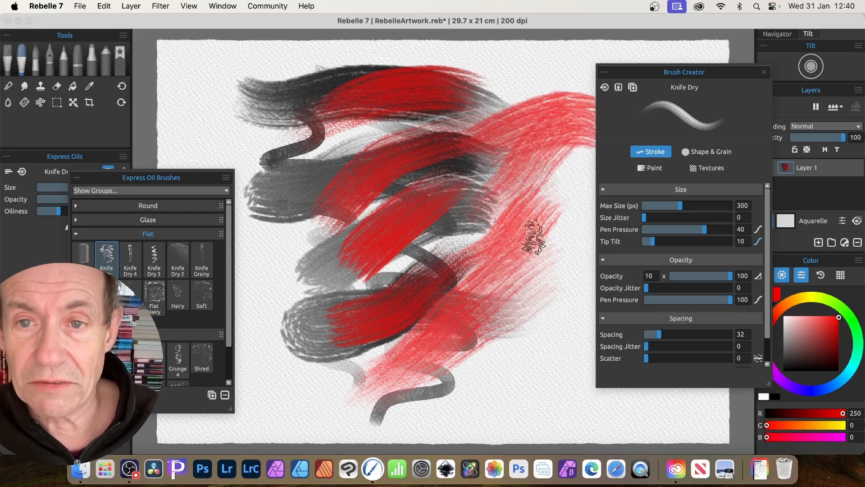
left_click_drag(490, 213, 585, 231)
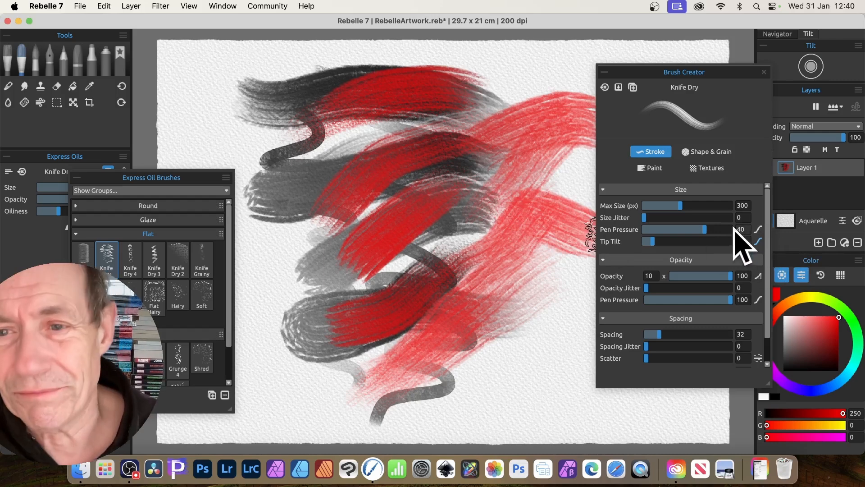
left_click_drag(669, 218, 721, 219)
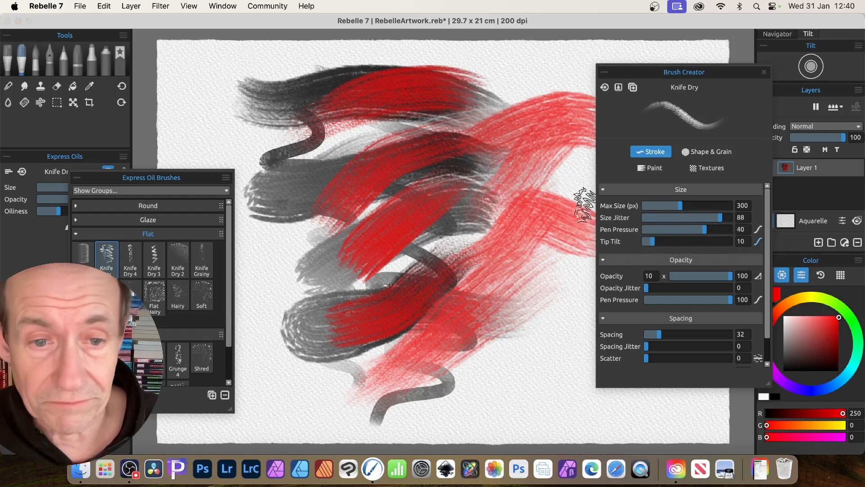
mouse_move(521, 281)
left_mouse_down()
mouse_move(554, 290)
mouse_move(574, 340)
mouse_move(524, 389)
mouse_move(427, 404)
mouse_move(541, 295)
mouse_move(529, 277)
left_mouse_up()
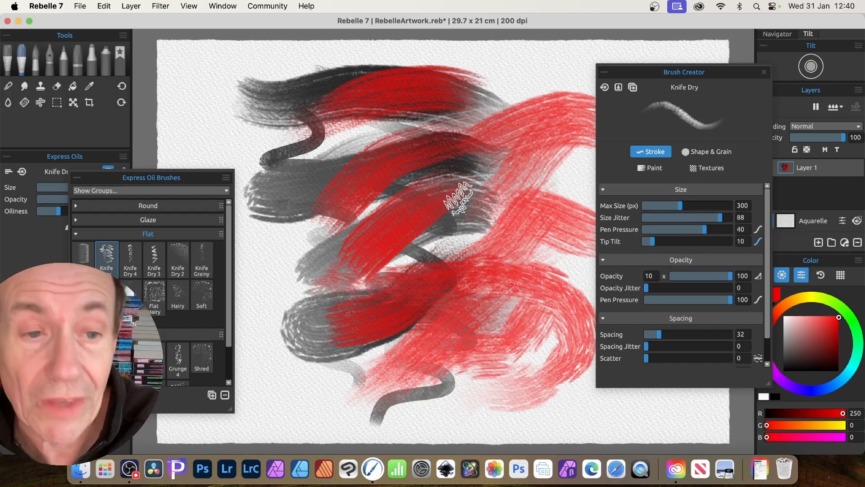
Step: Save the modified Knife Dry brush as a new brush and reset the original to its default settings
left_click(633, 87)
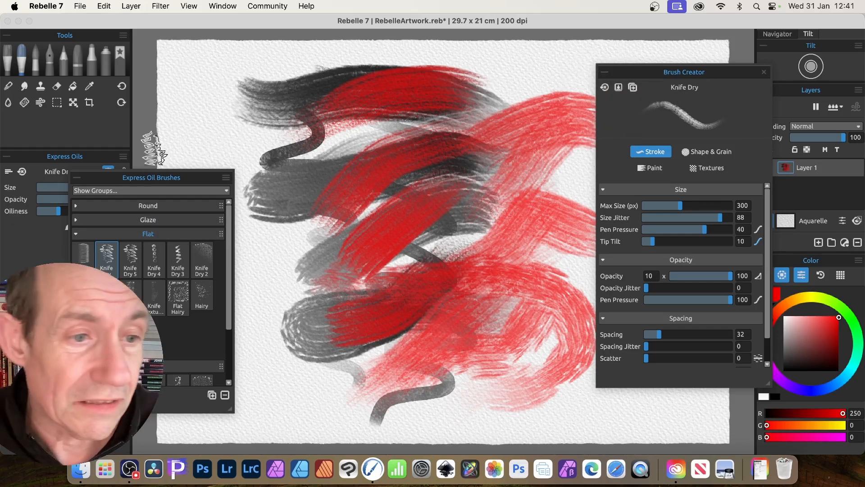
left_click(604, 87)
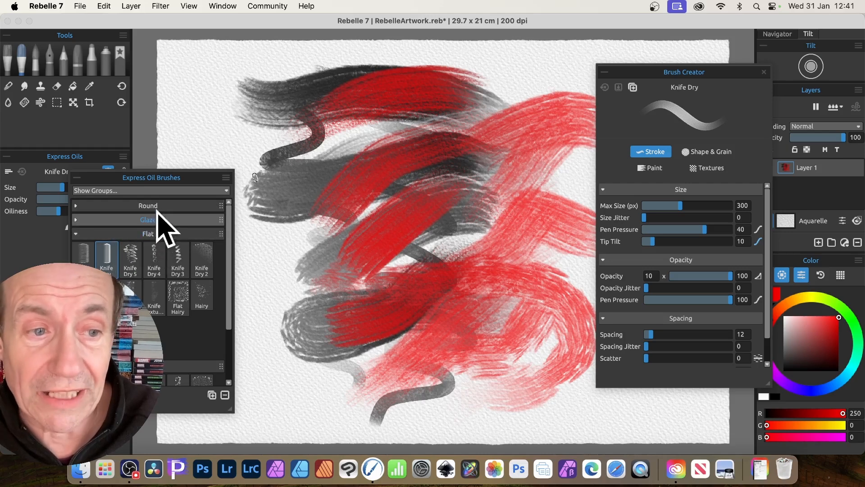
Step: Paint long red strokes with the Round group's Hairy brush, plus bright green ones (R 133, G 250, B 0) across the middle
left_click(76, 206)
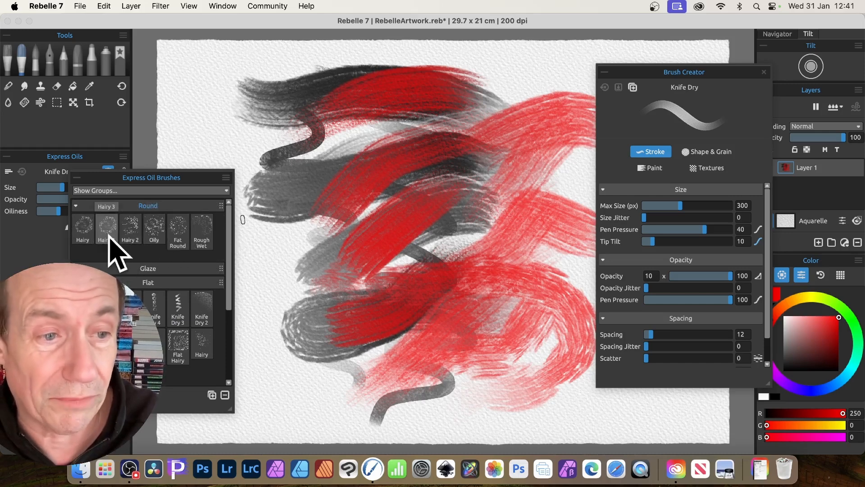
left_click(84, 223)
mouse_move(168, 93)
left_mouse_down()
mouse_move(424, 73)
mouse_move(585, 76)
left_mouse_up()
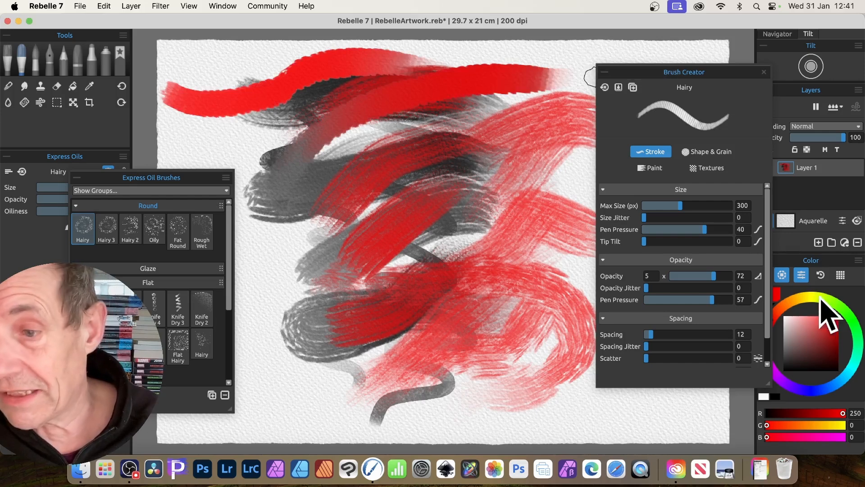
left_click_drag(822, 304, 823, 297)
mouse_move(335, 227)
left_mouse_down()
mouse_move(498, 138)
mouse_move(452, 127)
mouse_move(486, 106)
left_mouse_up()
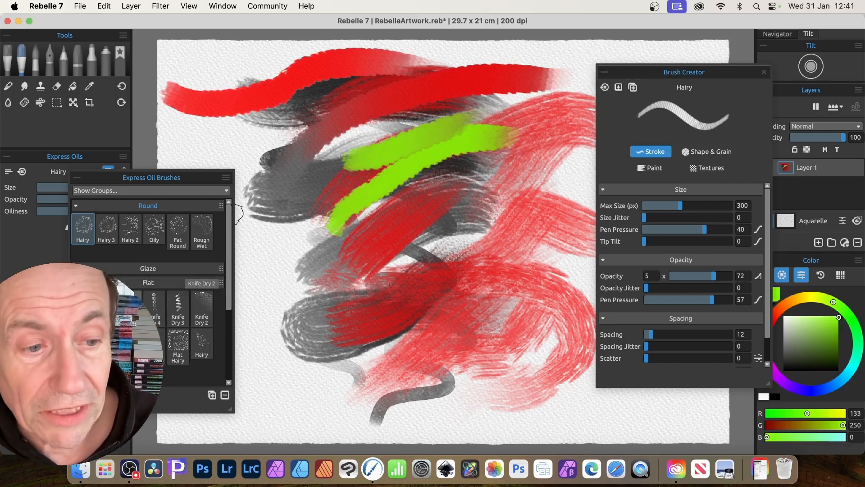
Step: Paint a bright green arc with the Knife Dry 5 brush and a dark green one (R 15, G 28, B 1) below it
left_click(131, 309)
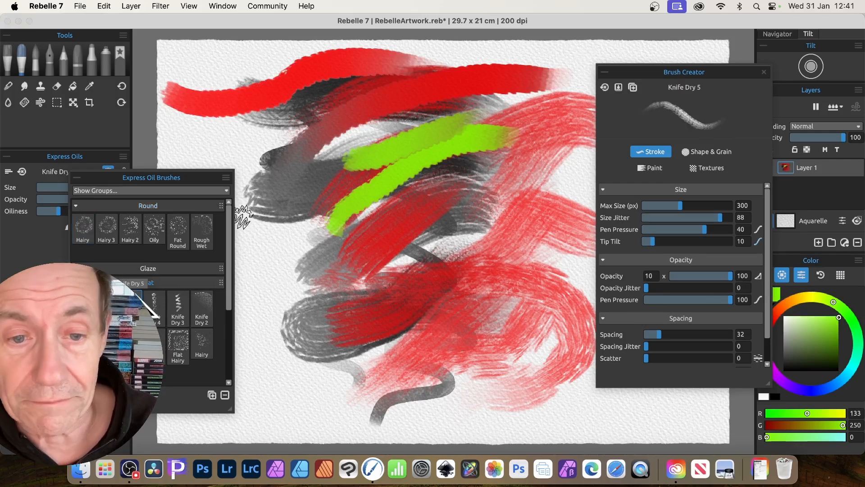
mouse_move(336, 236)
left_mouse_down()
mouse_move(495, 218)
mouse_move(437, 256)
mouse_move(332, 275)
mouse_move(514, 214)
mouse_move(357, 270)
mouse_move(407, 223)
mouse_move(460, 251)
mouse_move(416, 261)
mouse_move(497, 285)
mouse_move(399, 266)
mouse_move(550, 288)
mouse_move(402, 297)
mouse_move(490, 281)
mouse_move(531, 366)
mouse_move(421, 281)
mouse_move(579, 333)
left_mouse_up()
left_click(837, 365)
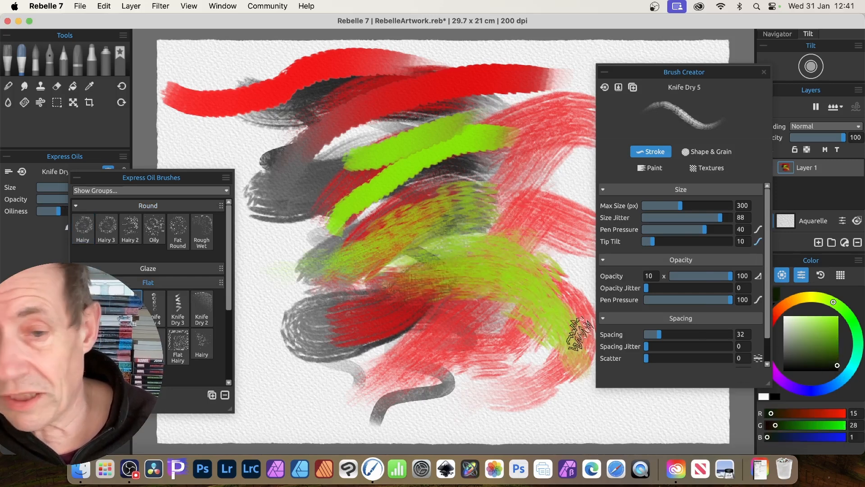
mouse_move(396, 290)
left_mouse_down()
mouse_move(515, 311)
mouse_move(380, 317)
mouse_move(437, 290)
mouse_move(537, 356)
mouse_move(365, 307)
mouse_move(477, 302)
mouse_move(571, 365)
mouse_move(570, 318)
left_mouse_up()
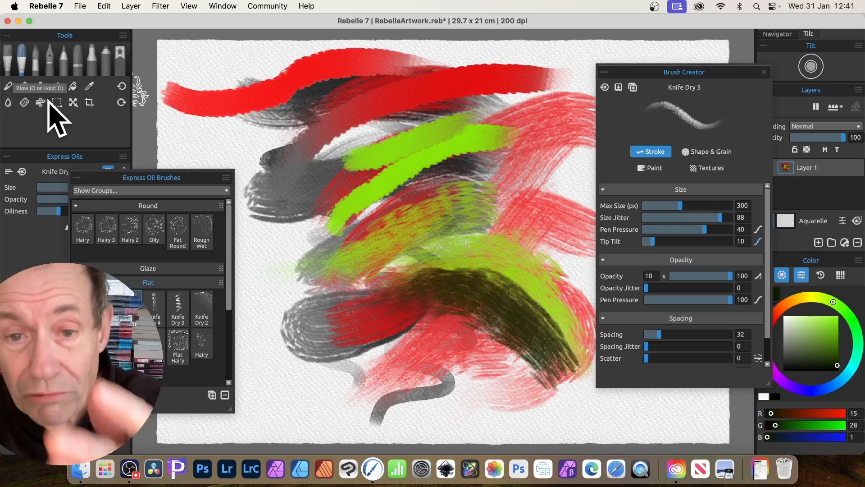
Step: Undo the green strokes and the latest red test strokes, back to the earlier grey and red strokes
key("super+z")
key("super+z")
key("super+z")
key("super+z")
key("super+z")
key("super+z")
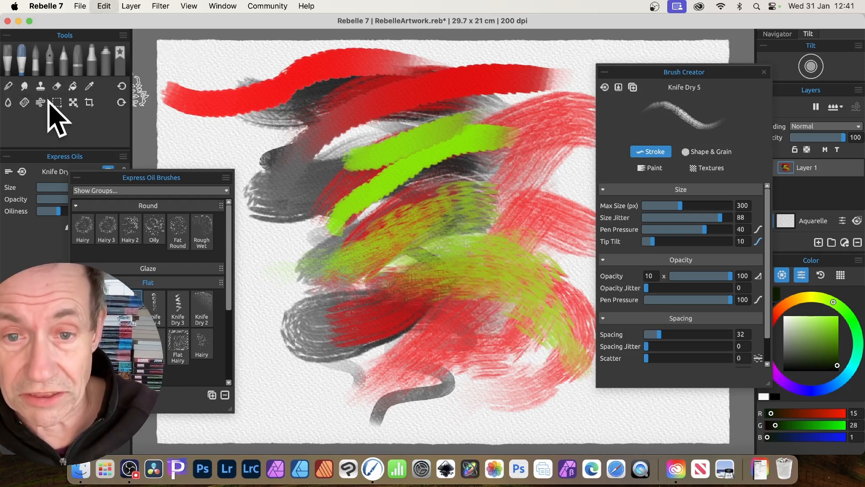
key("super+z")
key("super+z")
key("super+z")
key("super+z")
key("super+z")
key("super+z")
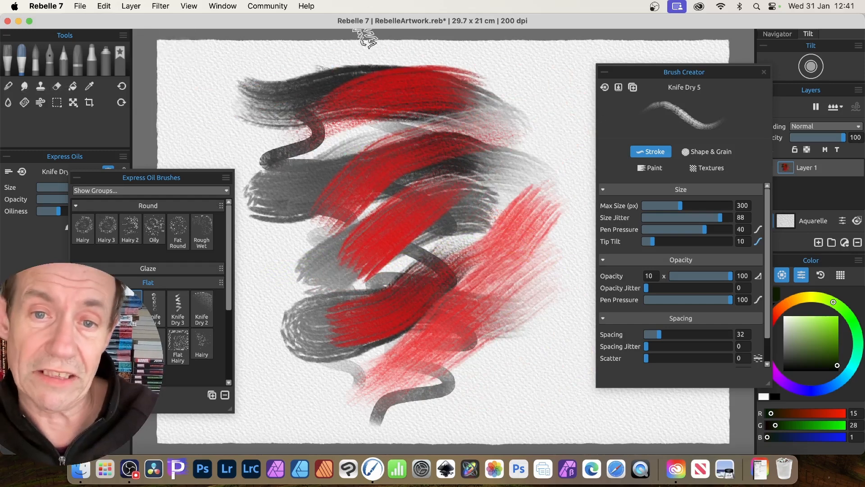
Step: Select a rectangular area of the strokes, view the Image Library for the brush's shape source, and clear the selection
left_click(56, 103)
mouse_move(429, 91)
left_mouse_down()
mouse_move(485, 340)
mouse_move(502, 373)
mouse_move(496, 361)
mouse_move(525, 222)
mouse_move(506, 218)
mouse_move(497, 272)
mouse_move(503, 272)
left_mouse_up()
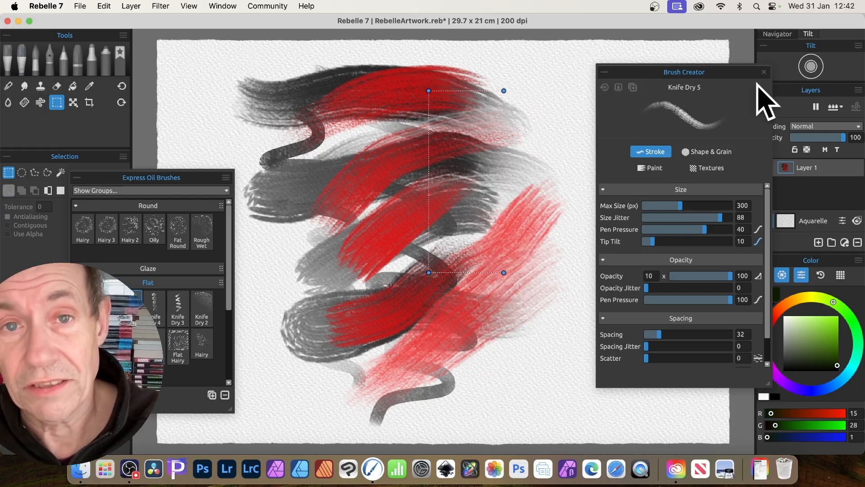
left_click(712, 153)
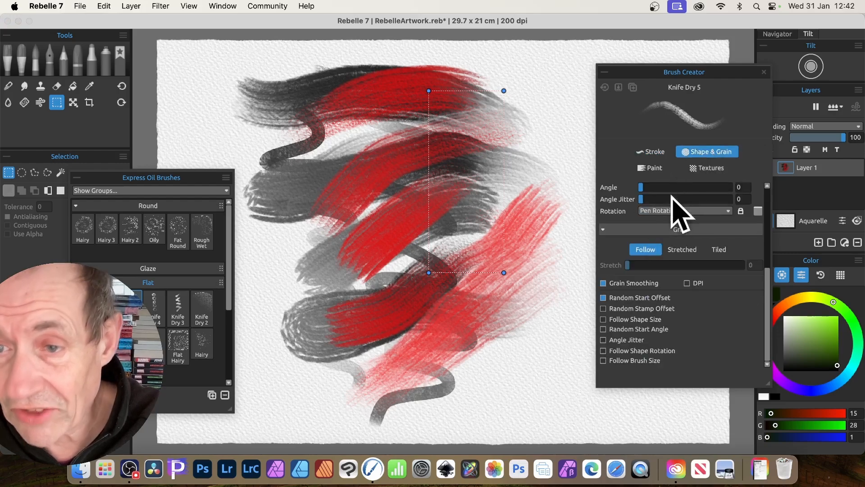
left_click_drag(771, 280, 766, 204)
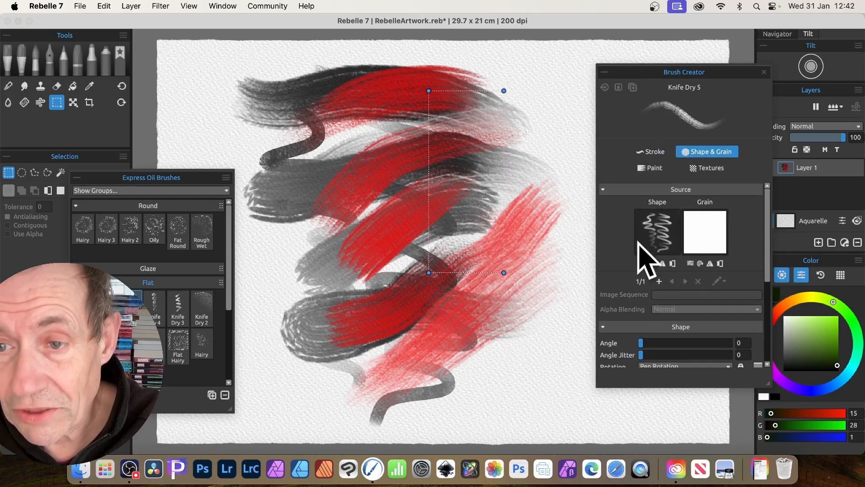
left_click(663, 229)
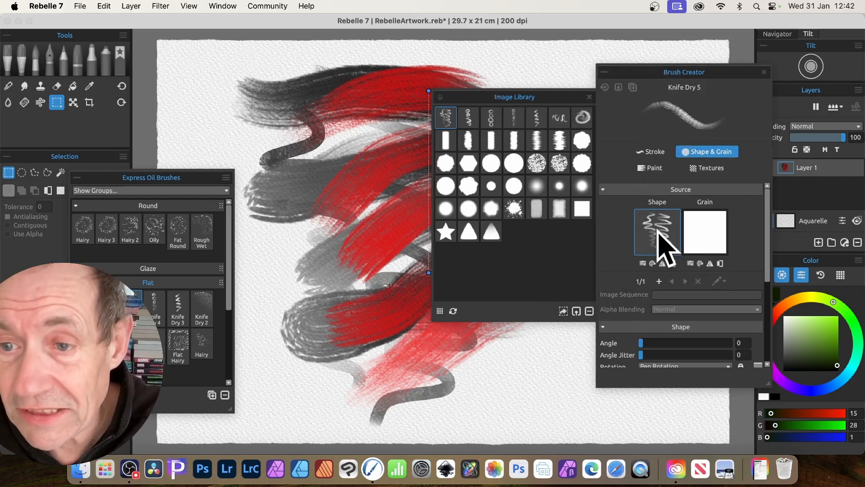
left_click(660, 243)
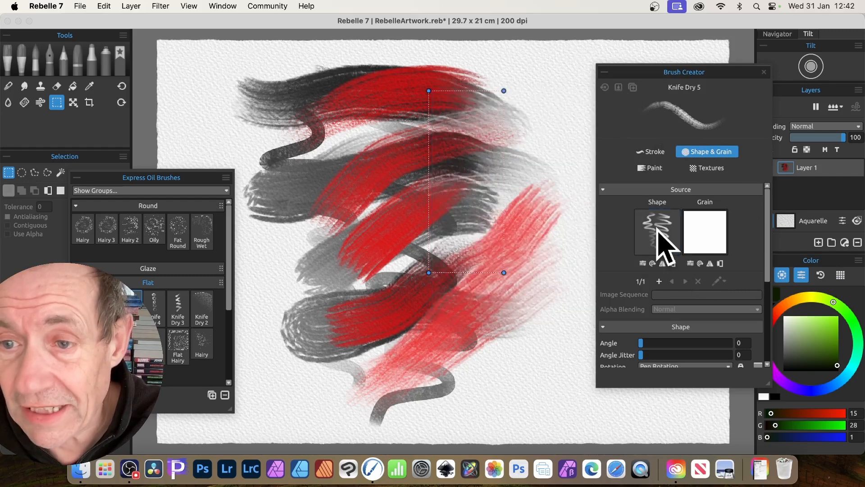
left_click(399, 203)
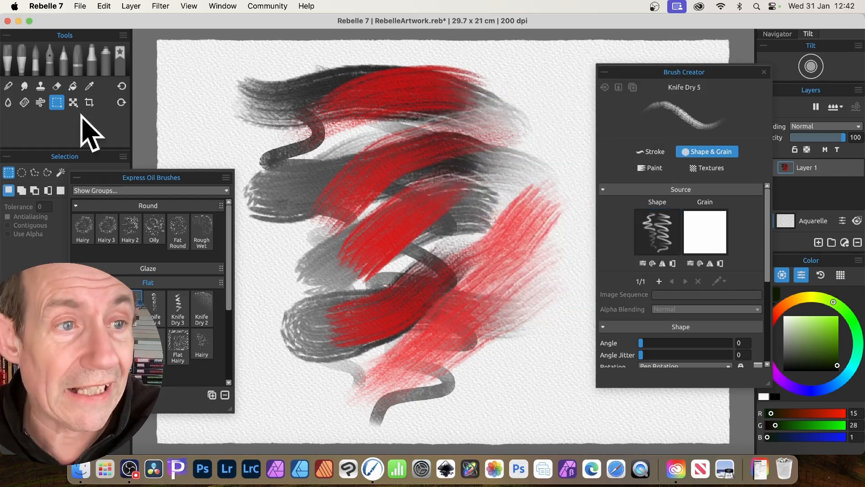
Step: Paint long winding dark green strokes over the grey and red ones with the Express Oils Knife Dry 5 brush
left_click(22, 58)
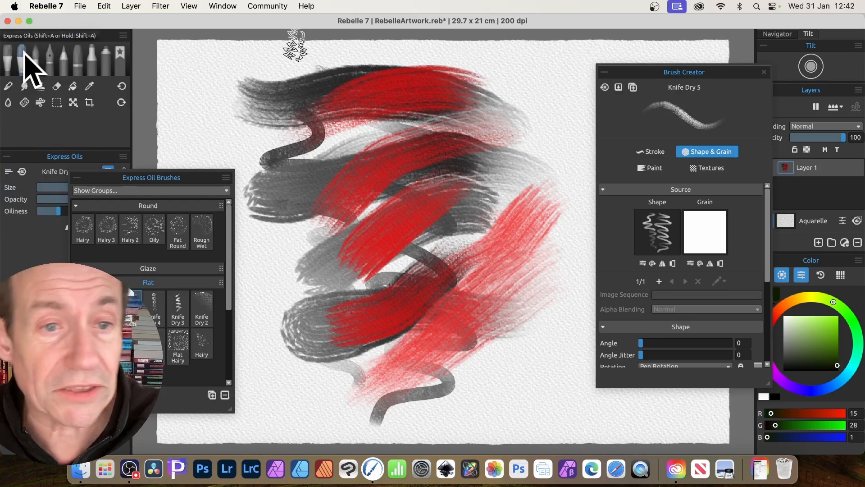
mouse_move(234, 104)
left_mouse_down()
mouse_move(375, 67)
mouse_move(358, 63)
mouse_move(506, 72)
mouse_move(473, 118)
mouse_move(291, 181)
mouse_move(421, 153)
mouse_move(471, 257)
mouse_move(463, 298)
left_mouse_up()
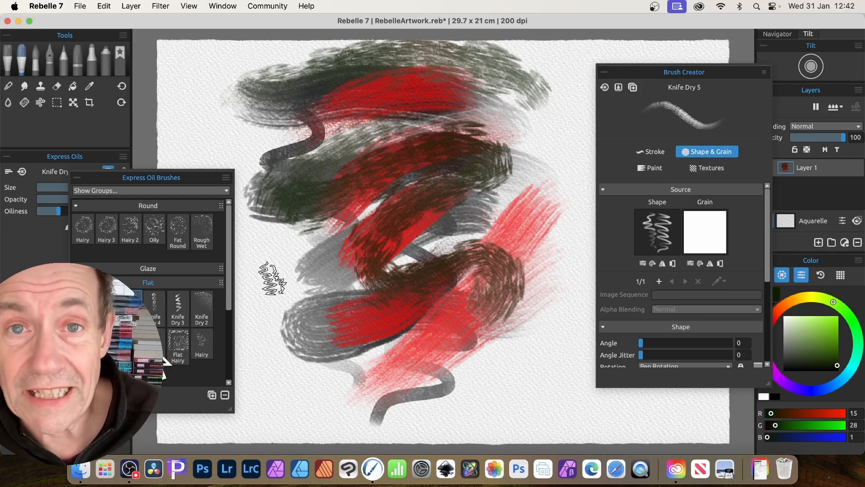
Step: Set the brush shape's angle to 360 and paint dark green test strokes along the artwork's left, right and lower areas
mouse_move(768, 228)
left_mouse_down()
mouse_move(769, 322)
mouse_move(772, 264)
left_mouse_up()
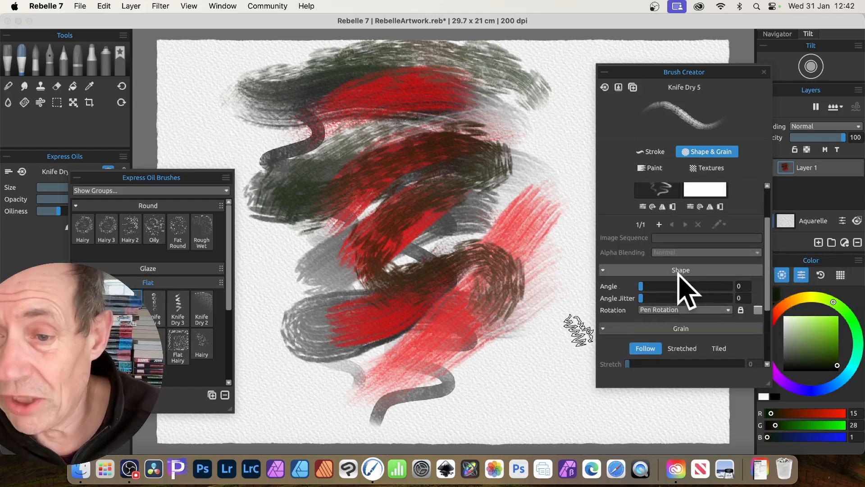
left_click_drag(651, 287, 743, 292)
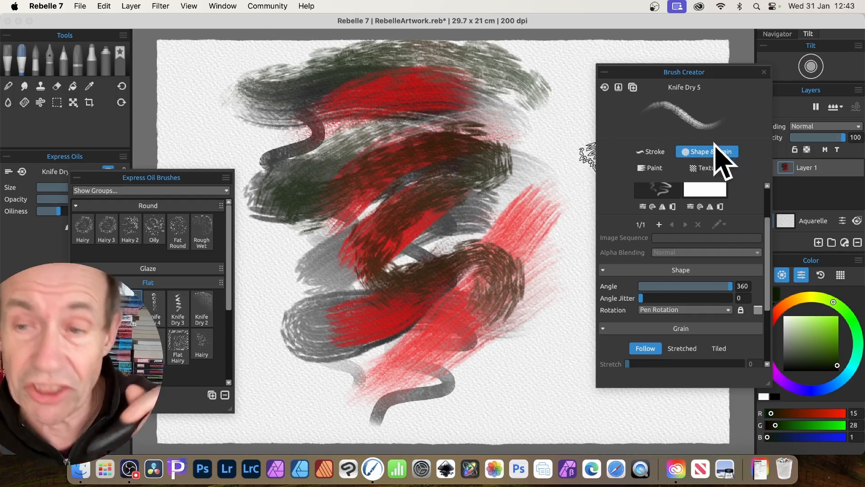
mouse_move(236, 129)
left_mouse_down()
mouse_move(277, 151)
mouse_move(254, 154)
left_mouse_up()
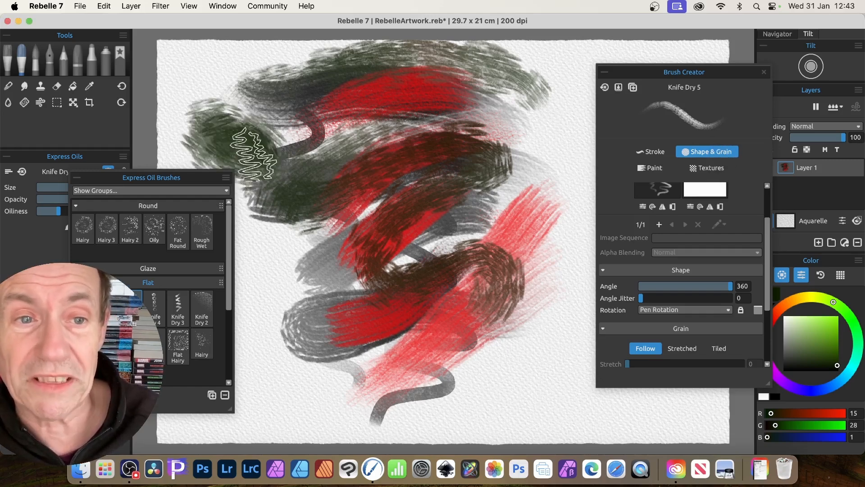
left_click(80, 7)
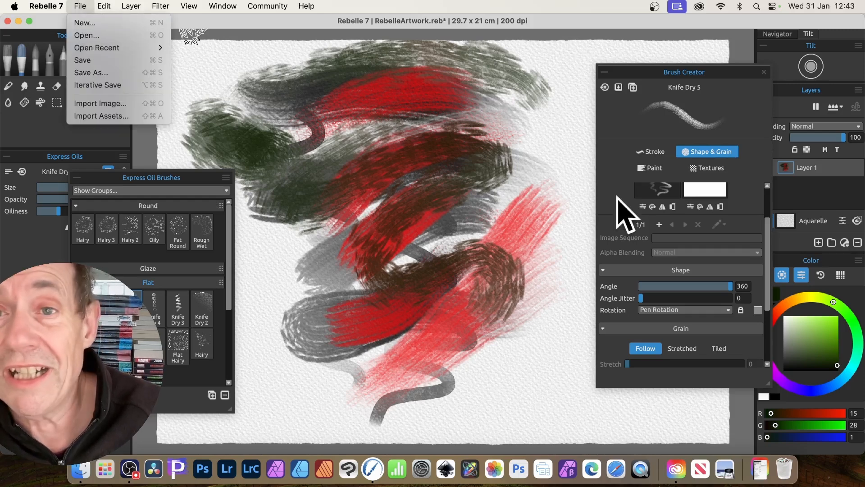
left_click(527, 199)
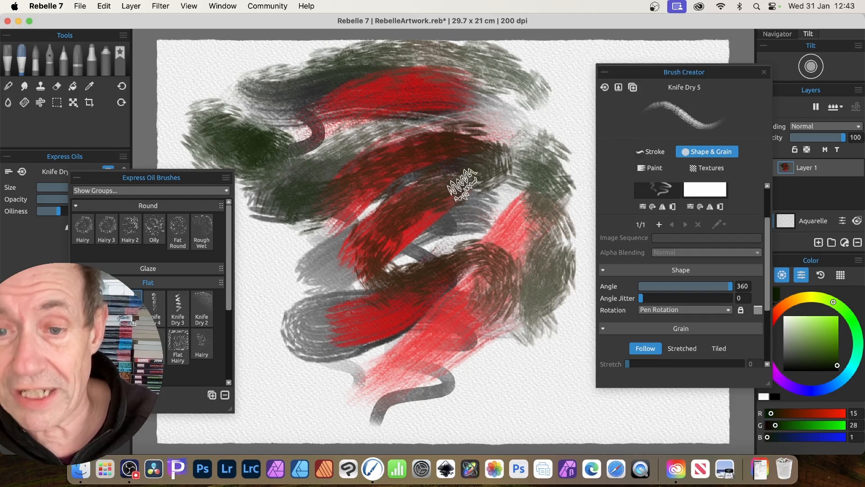
mouse_move(484, 207)
left_mouse_down()
mouse_move(562, 292)
mouse_move(543, 375)
mouse_move(522, 397)
mouse_move(408, 394)
left_mouse_up()
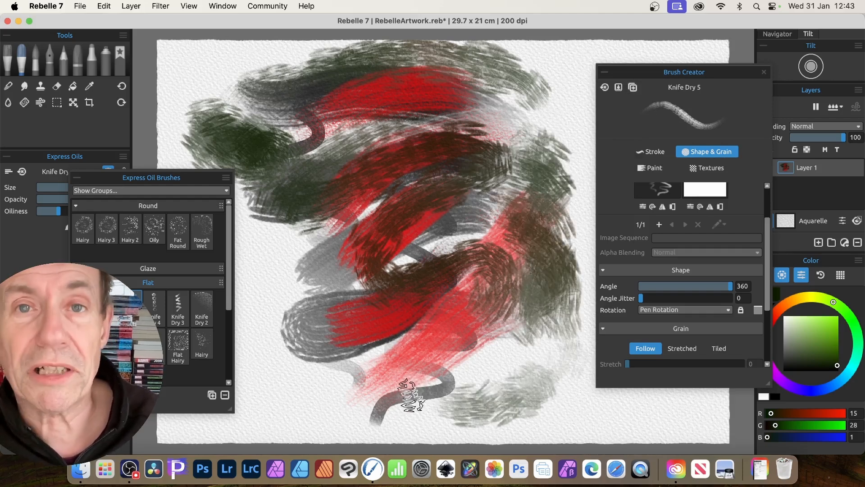